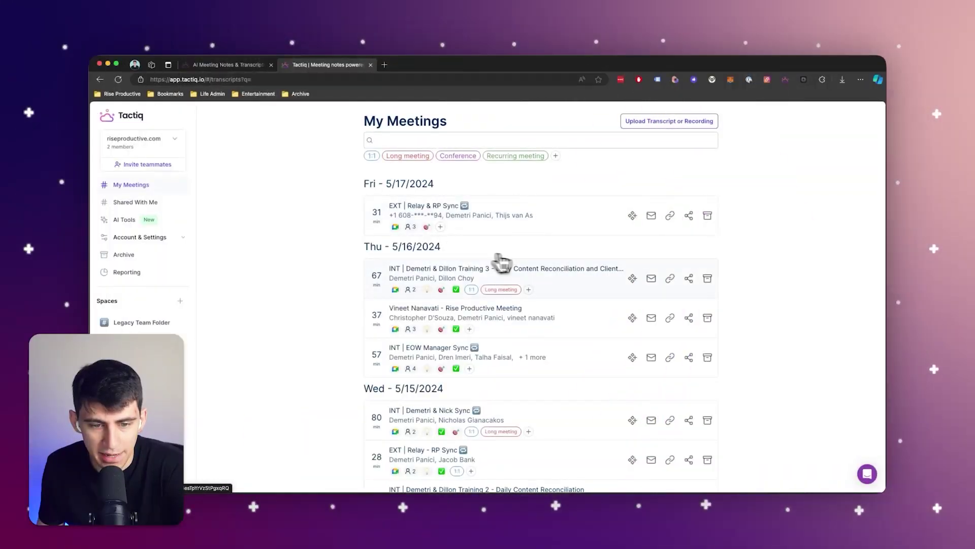
# - Open the EXT | Relay & RP Sync transcript and paste the summary, per-attendee actions and follow-up email prompt
pyautogui.click(505, 212)
pyautogui.click(374, 306)
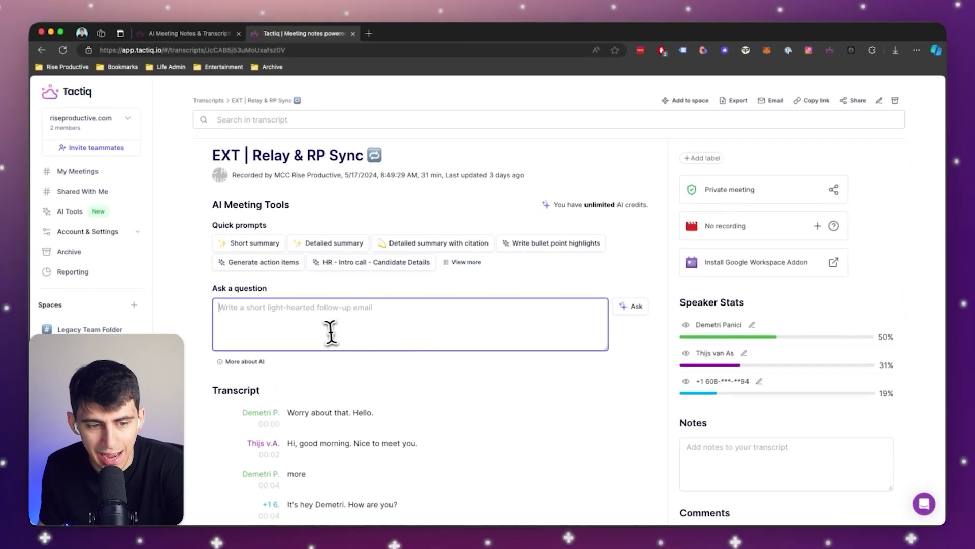
pyautogui.write('Produce a short summary of the meeting and then create an action list per attendee. At the end give me a follow up email that I can send to all that did not attend the meeting that will provide them with the context that they need to know what happened and what we actioned.')
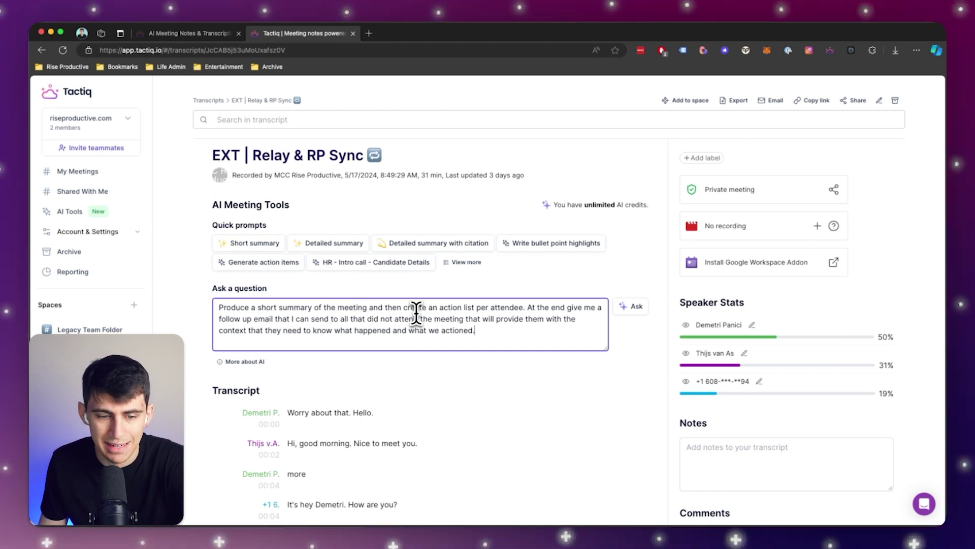
# - Generate the AI meeting summary and insert a blank line before 'Action List:'
pyautogui.click(637, 307)
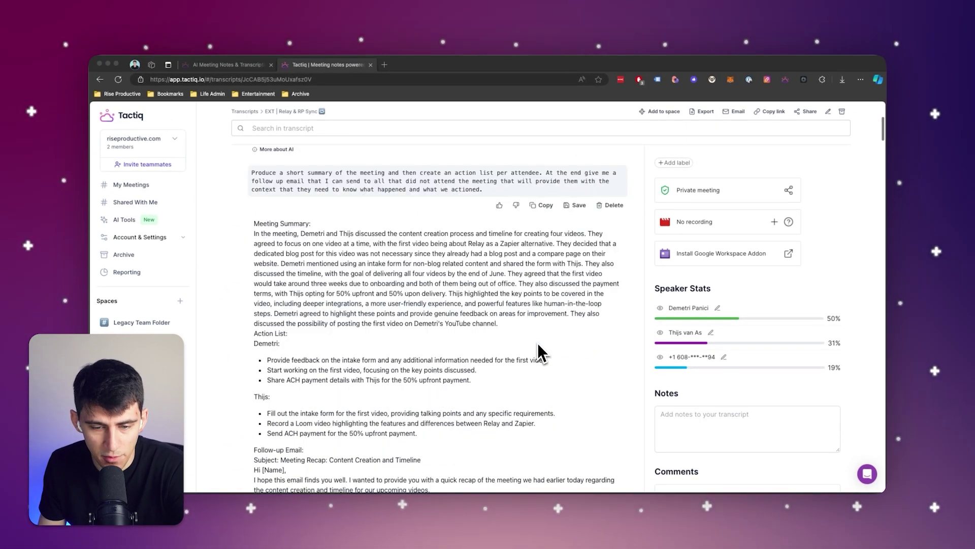
pyautogui.scroll(2, 416, 346)
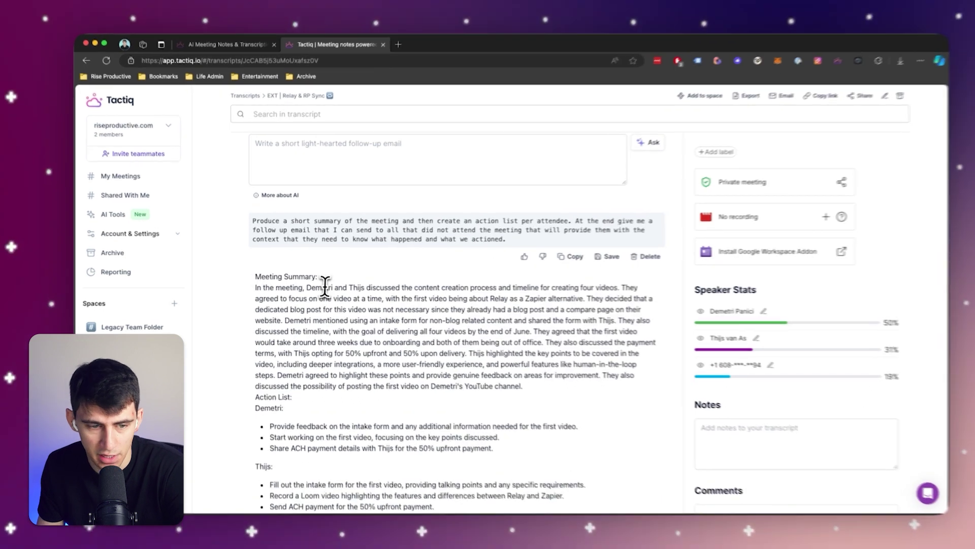
pyautogui.click(260, 289)
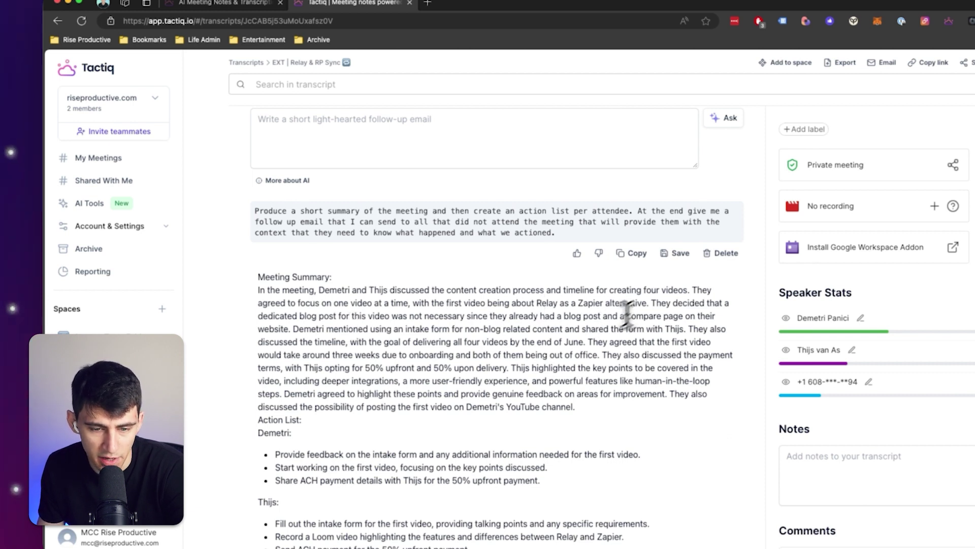
pyautogui.scroll(-1, 357, 366)
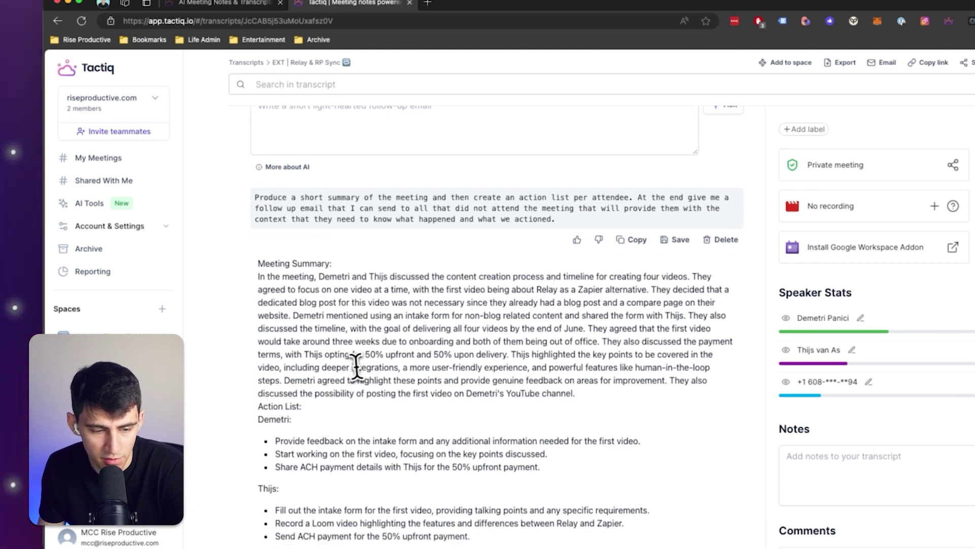
pyautogui.doubleClick(263, 419)
pyautogui.click(487, 408)
pyautogui.scroll(-4, 320, 361)
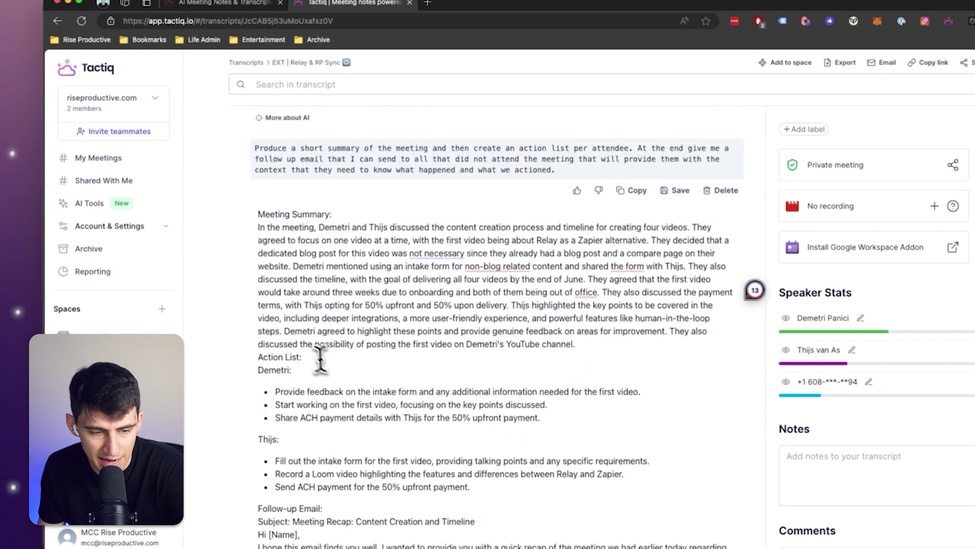
pyautogui.click(258, 357)
pyautogui.press('Return')
# - Copy the generated summary response and paste it into a new email
pyautogui.scroll(-2, 270, 406)
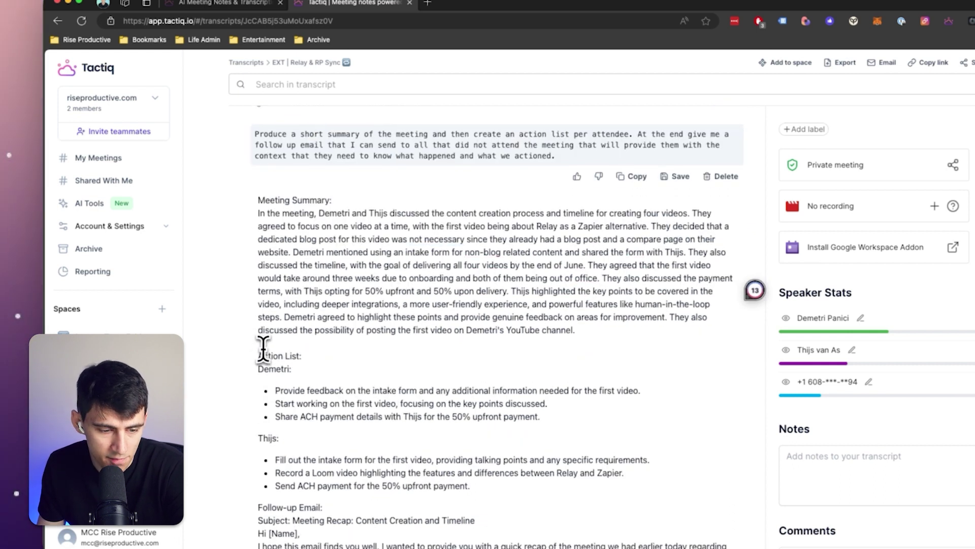
pyautogui.scroll(-2, 284, 421)
pyautogui.scroll(-4, 304, 417)
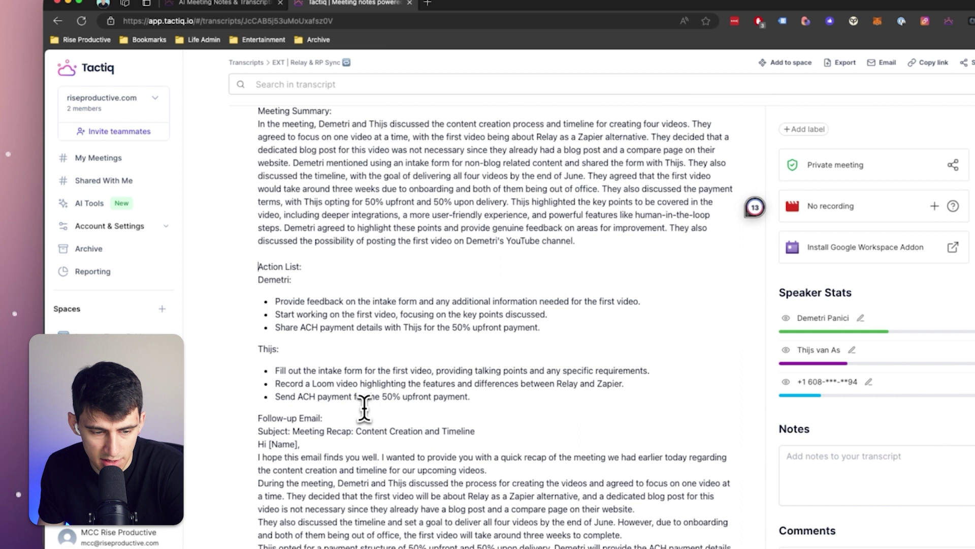
pyautogui.scroll(-10, 339, 416)
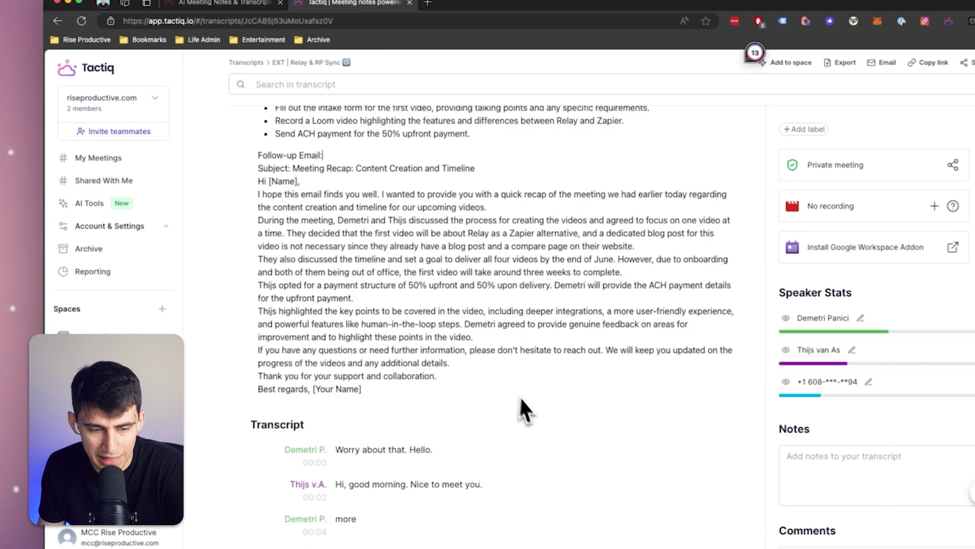
pyautogui.scroll(6, 395, 373)
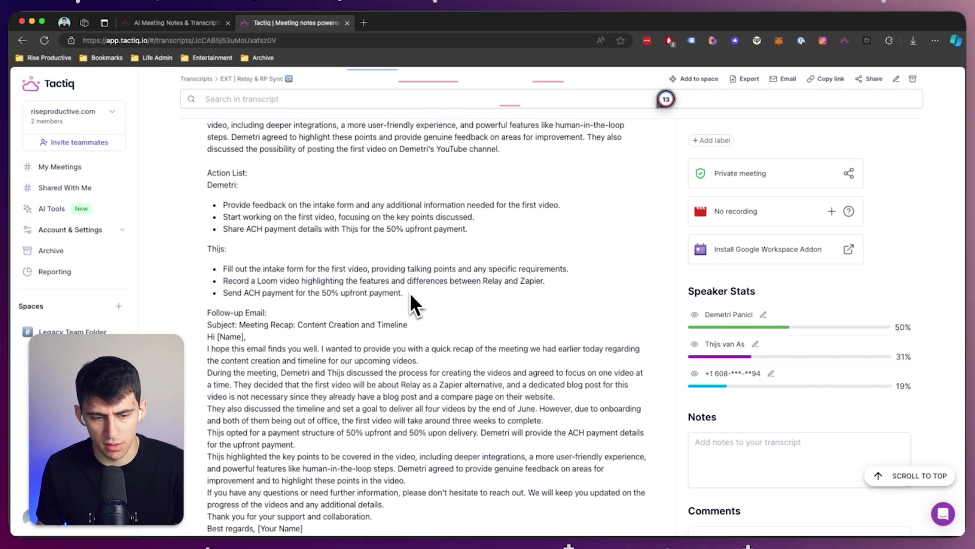
pyautogui.scroll(7, 411, 291)
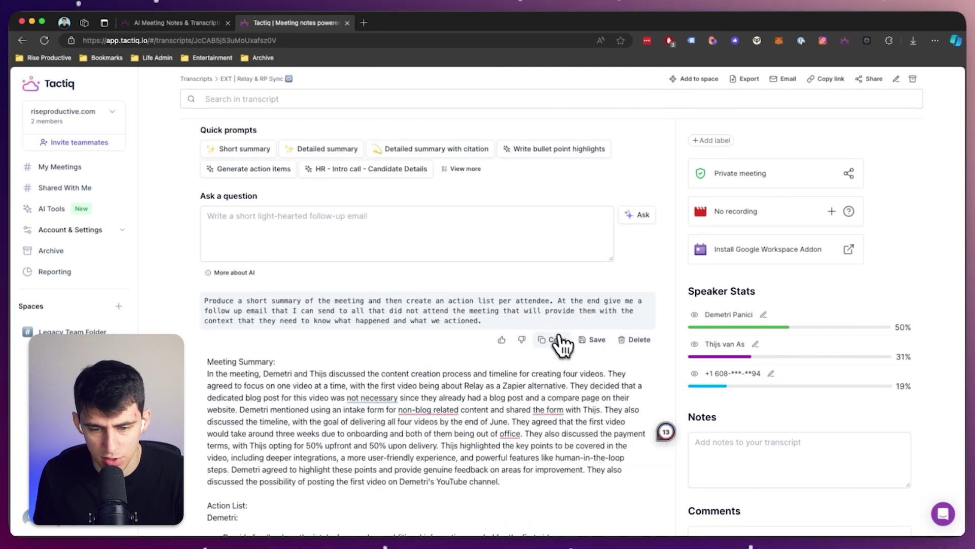
pyautogui.click(559, 340)
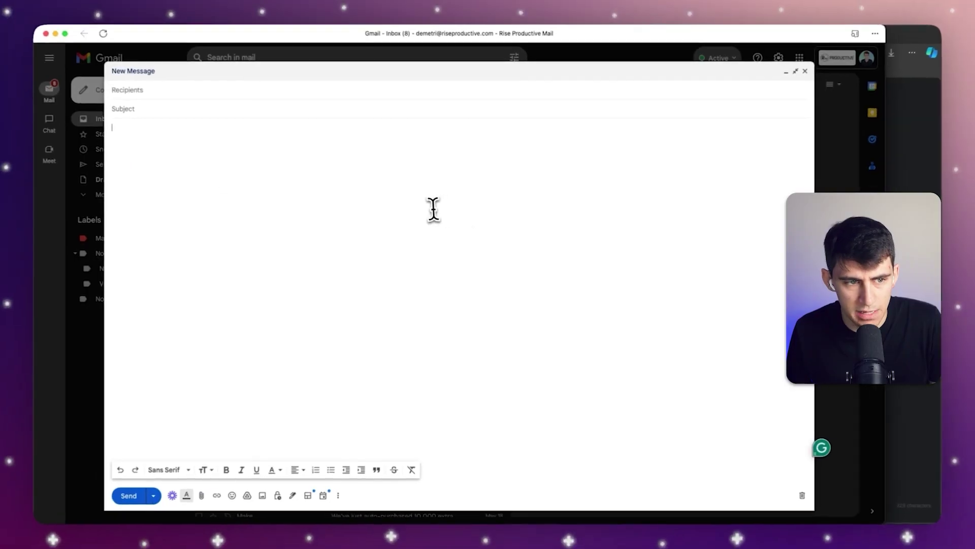
pyautogui.press('super+v')
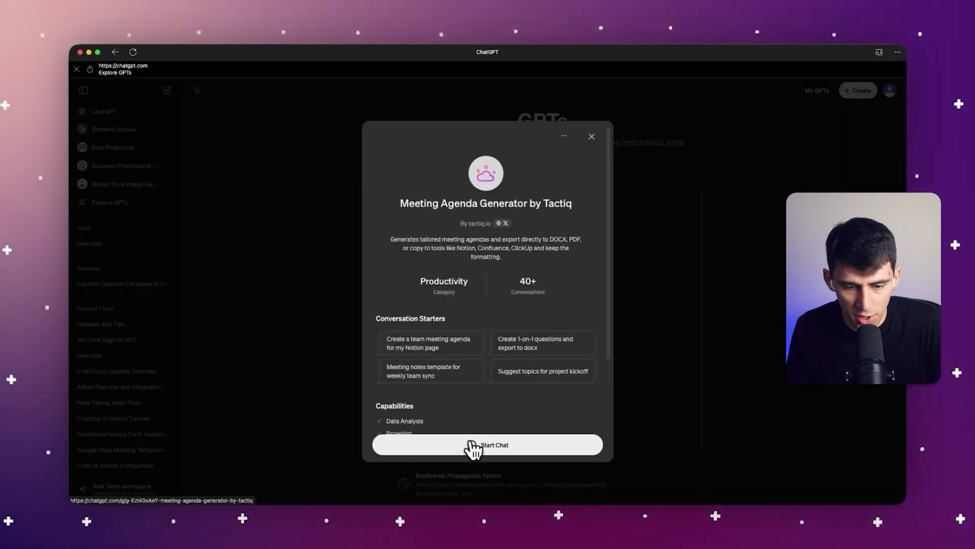
# - Chat with Meeting Agenda Generator by Tactiq using the 'Meeting notes template for weekly team sync' starter
pyautogui.click(472, 445)
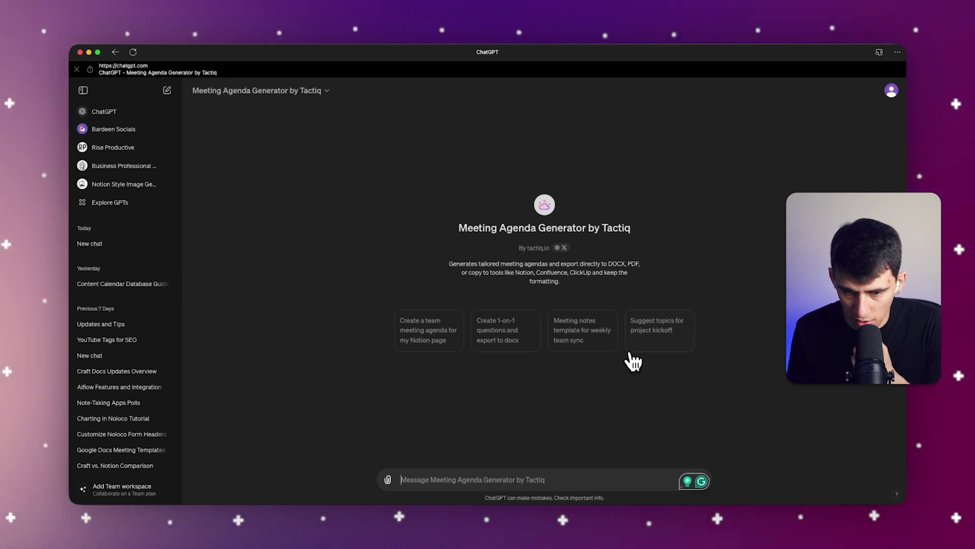
pyautogui.click(594, 348)
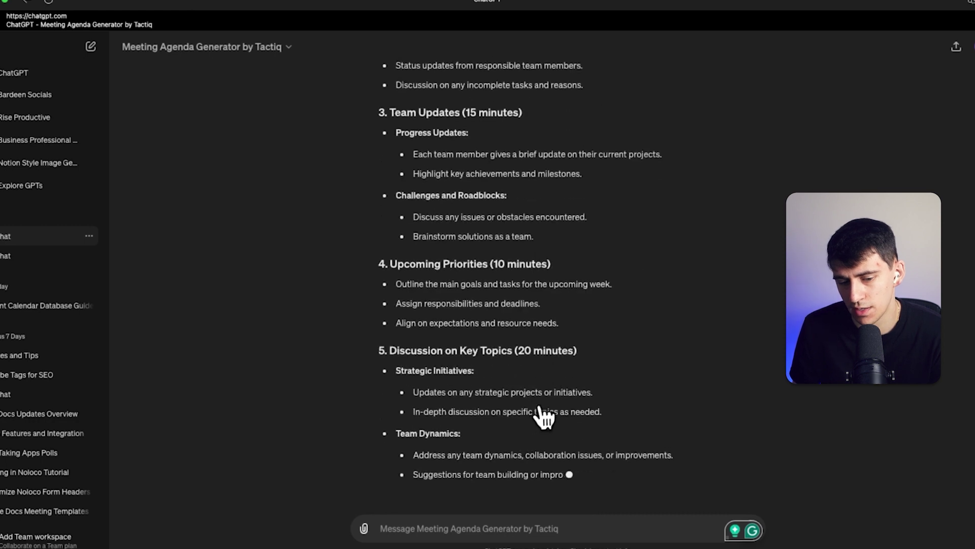
pyautogui.scroll(10, 523, 418)
pyautogui.scroll(-10, 523, 418)
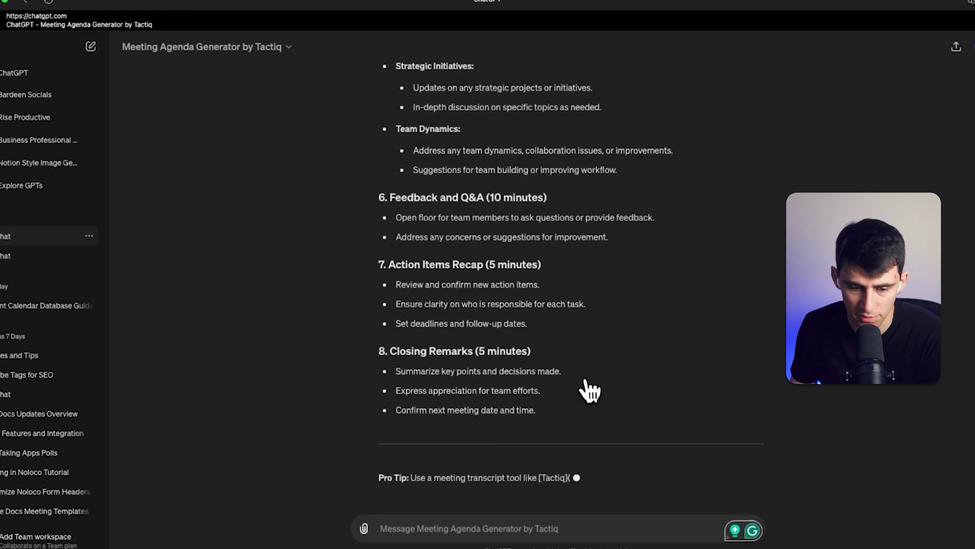
pyautogui.scroll(10, 681, 452)
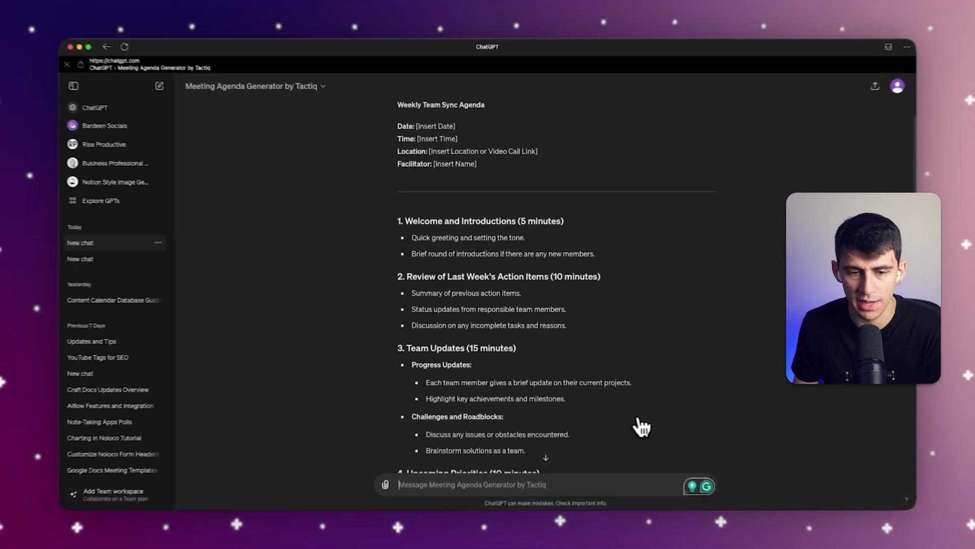
pyautogui.scroll(-15, 592, 435)
pyautogui.scroll(15, 583, 322)
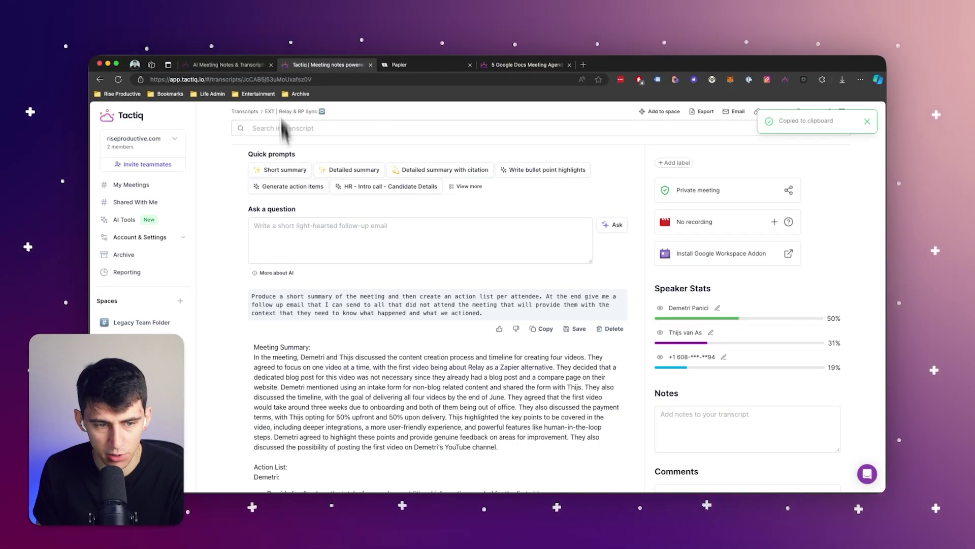
# - Open the Sales Calls Kit under AI Tools > Meeting Kits and view its Sales Opportunity prompt
pyautogui.scroll(3, 432, 290)
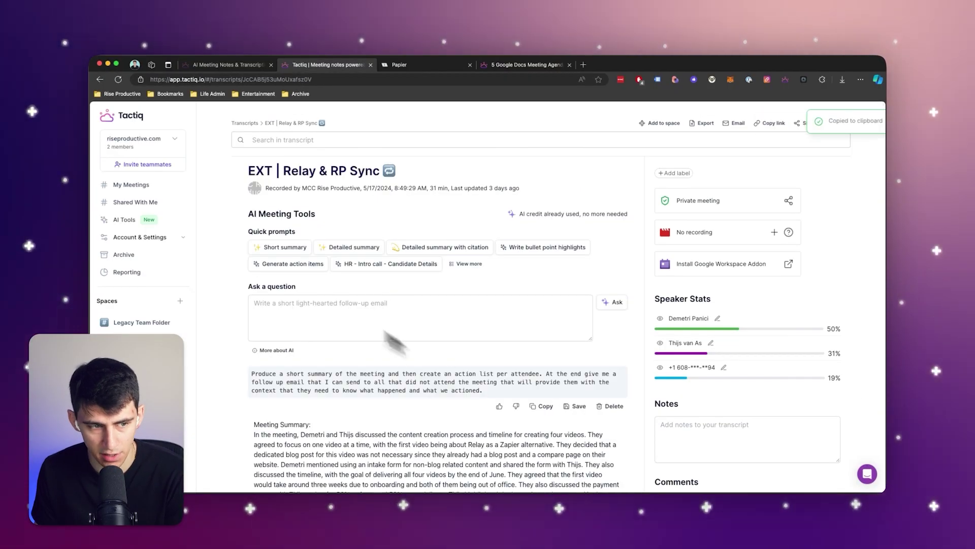
pyautogui.click(540, 209)
pyautogui.scroll(-10, 462, 349)
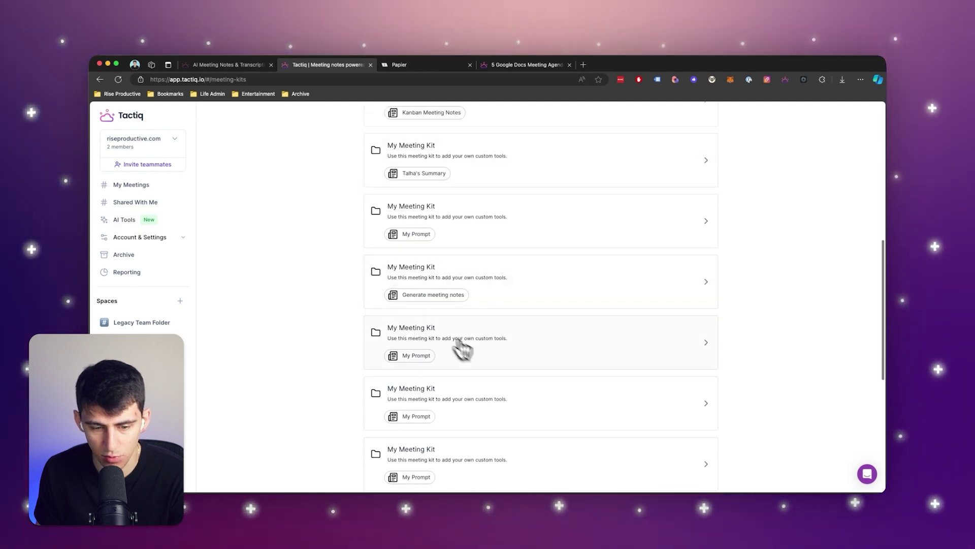
pyautogui.click(493, 391)
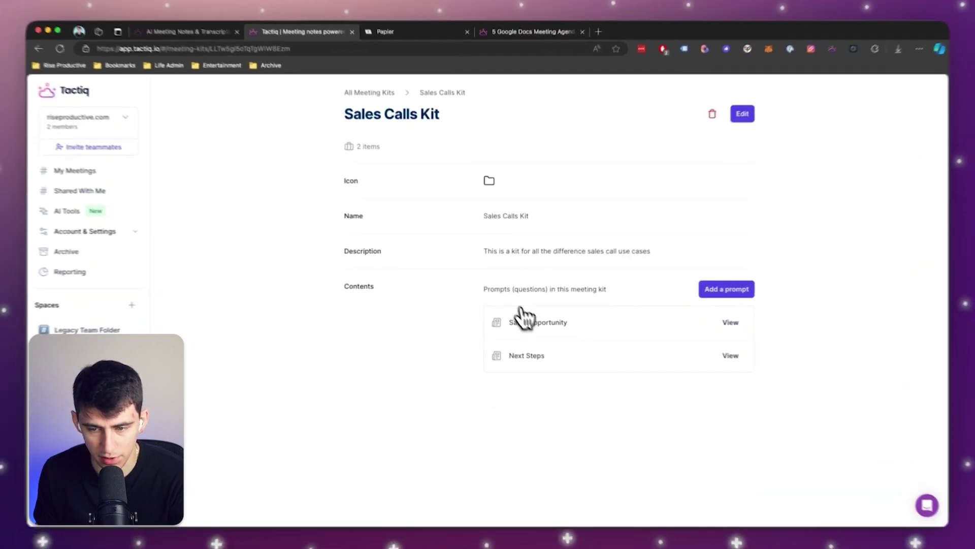
pyautogui.click(698, 316)
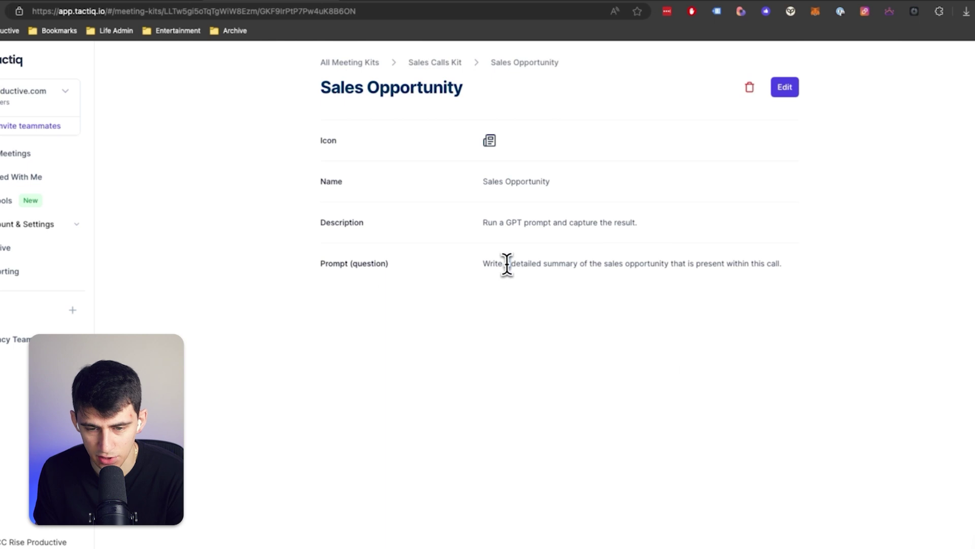
# - Review the Sales Opportunity and Next Steps prompt texts, then expand all quick prompts
pyautogui.tripleClick(507, 263)
pyautogui.click(554, 262)
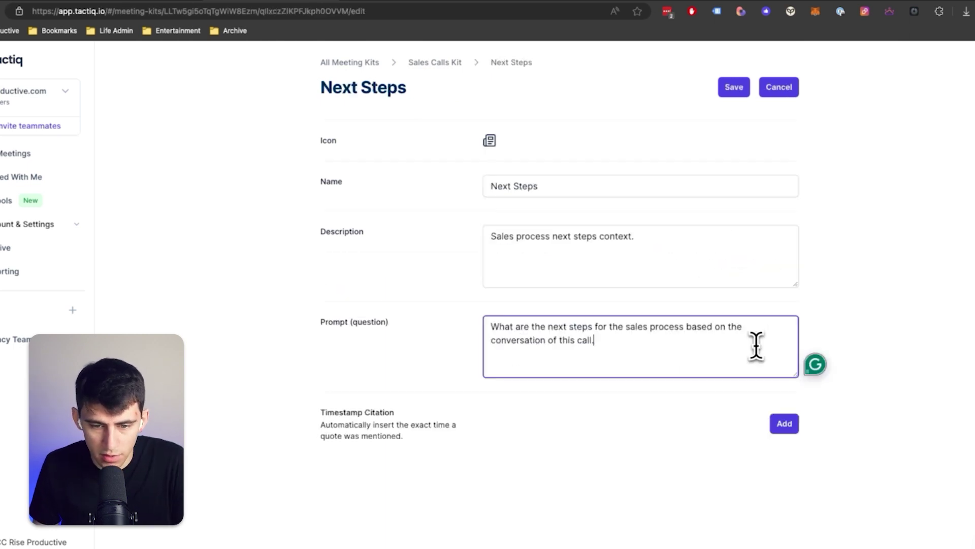
pyautogui.click(518, 380)
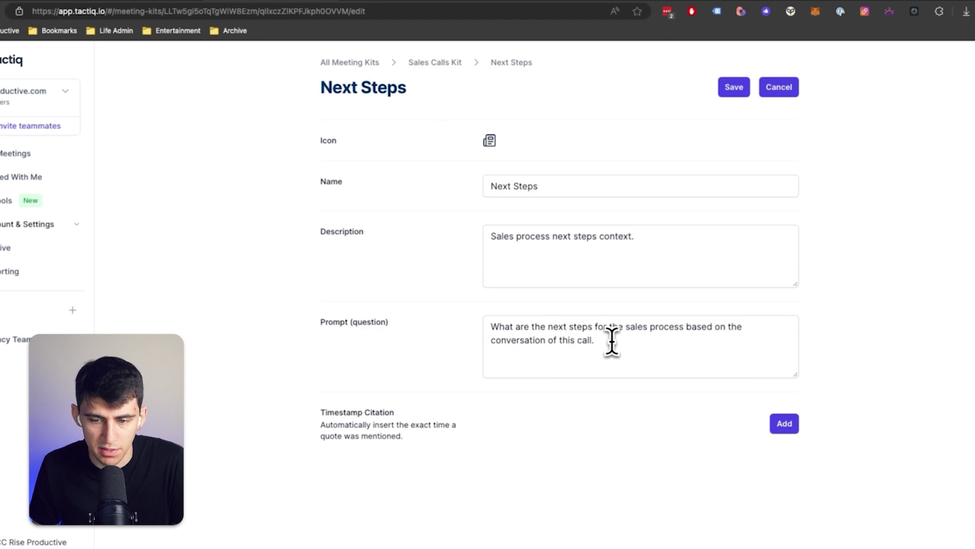
pyautogui.moveTo(690, 339); pyautogui.dragTo(463, 327)
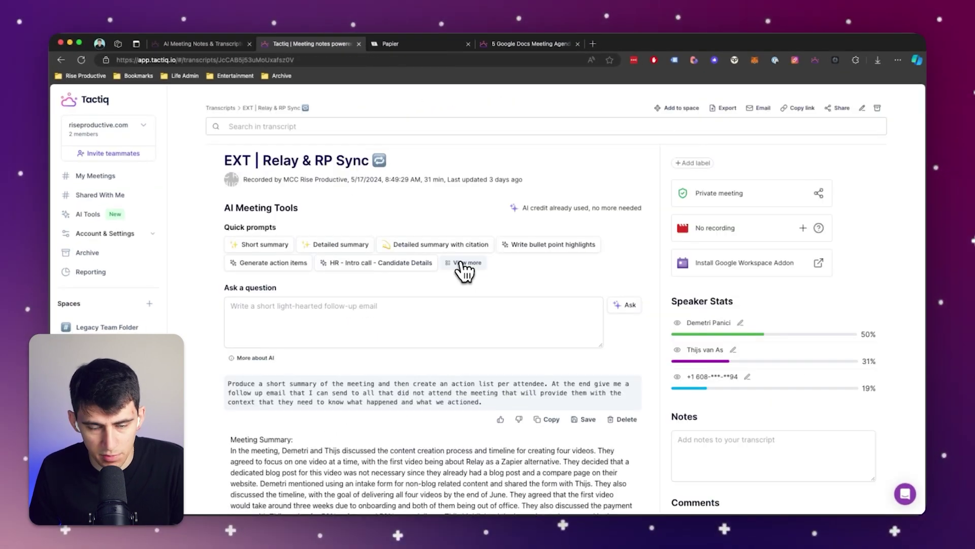
pyautogui.click(465, 263)
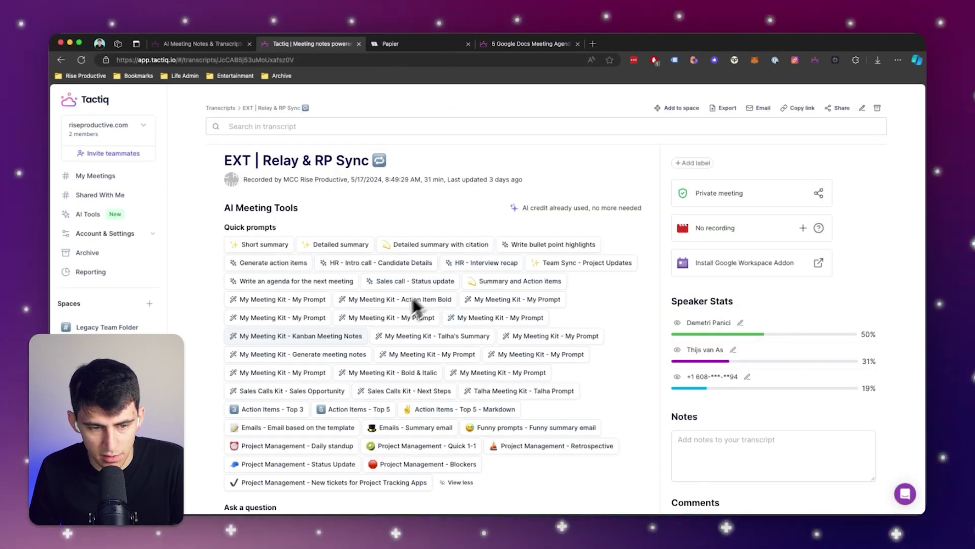
# - Find the 'sales' prompts on the page and run the Sales Calls Kit - Next Steps quick prompt
pyautogui.press('super+f')
pyautogui.write('sales')
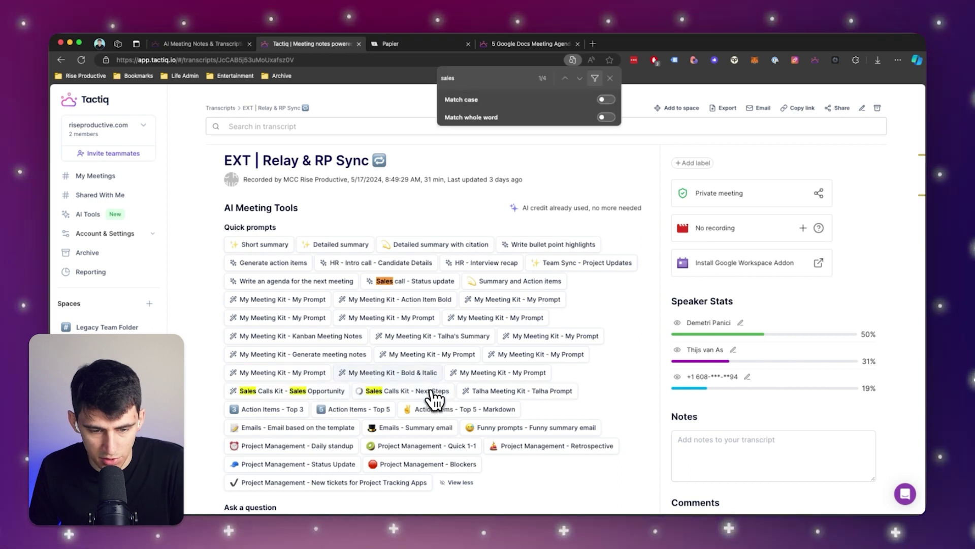
pyautogui.press('Escape')
pyautogui.scroll(-6, 563, 229)
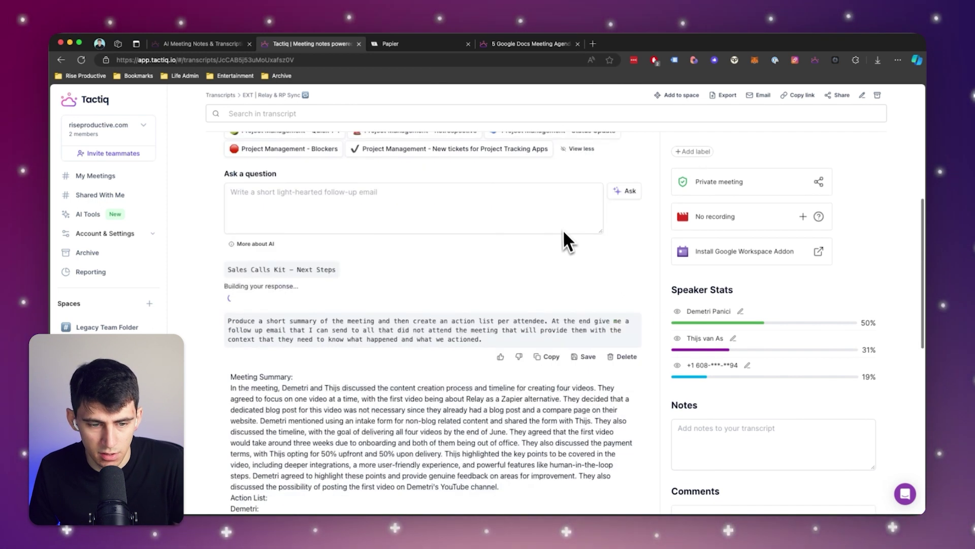
pyautogui.scroll(6, 277, 385)
pyautogui.click(277, 384)
pyautogui.scroll(-5, 437, 279)
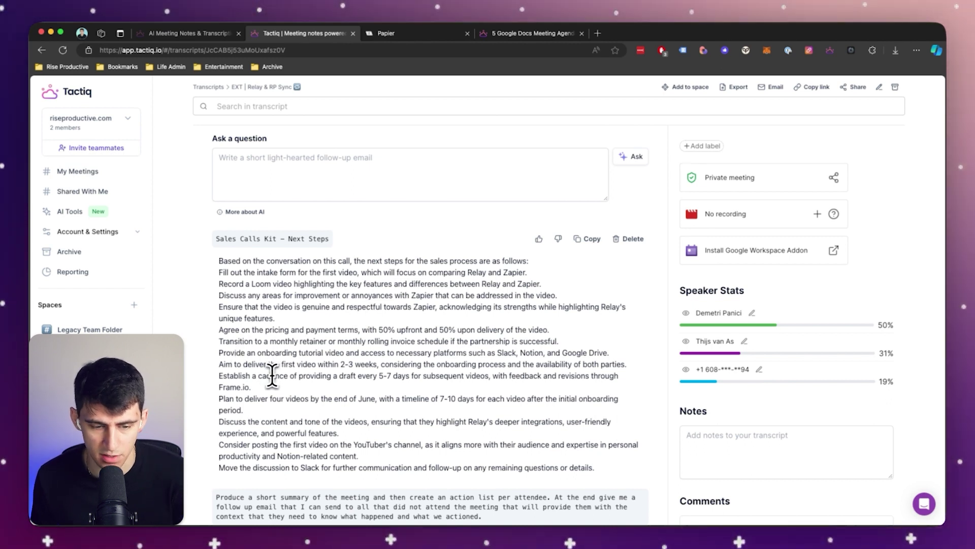
pyautogui.click(433, 390)
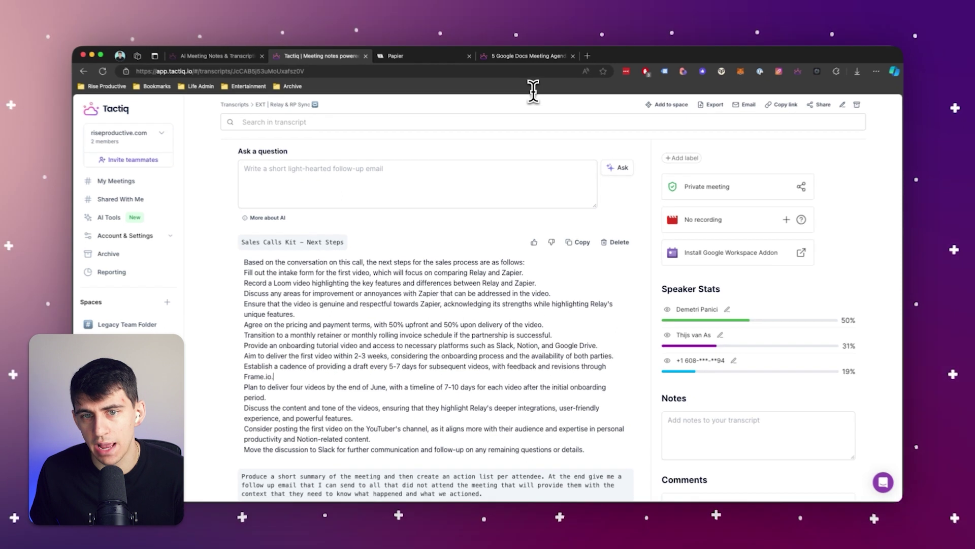
# - Switch to the '5 Google Docs Meeting Agenda' article and browse its Standup, Brainstorming and Management templates
pyautogui.click(528, 65)
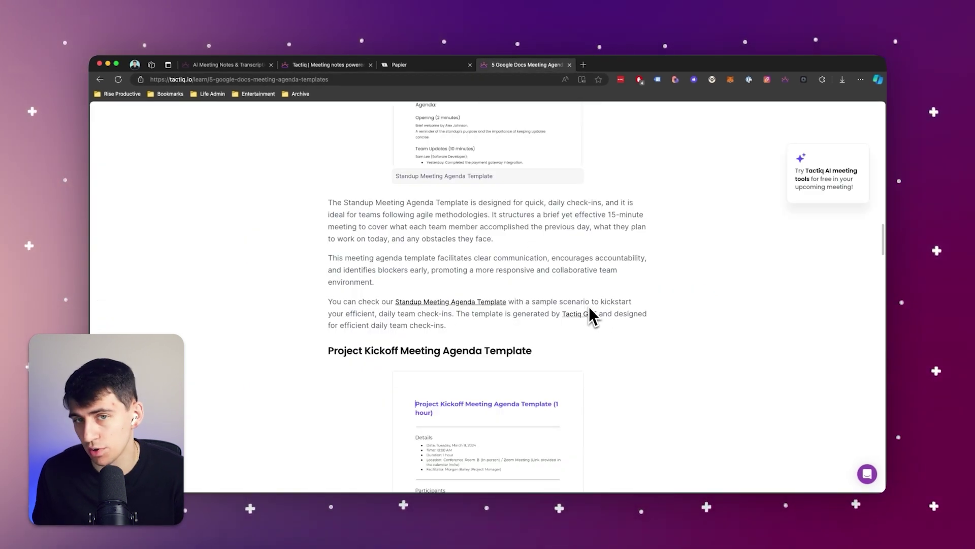
pyautogui.scroll(-3, 591, 307)
pyautogui.scroll(-3, 579, 310)
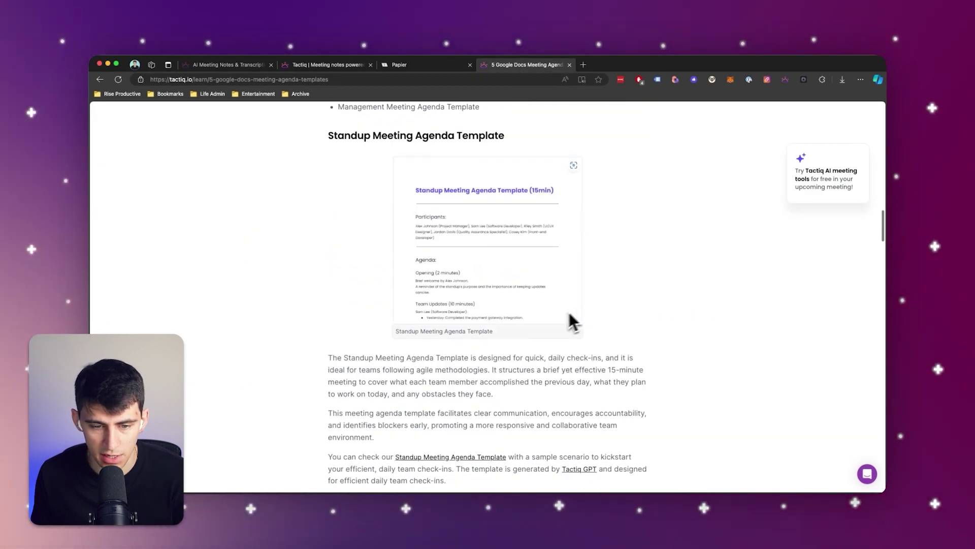
pyautogui.scroll(-15, 533, 325)
pyautogui.scroll(-2, 508, 299)
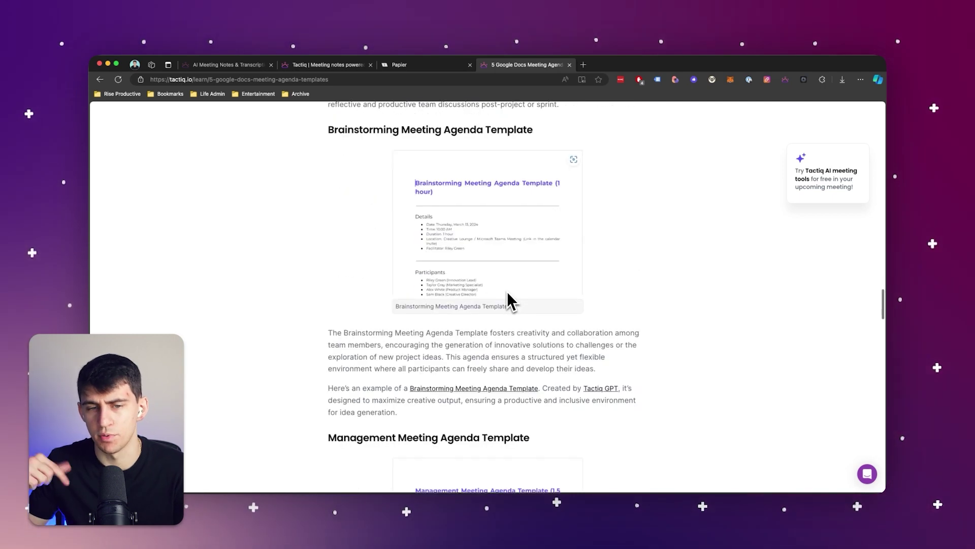
pyautogui.scroll(-8, 513, 300)
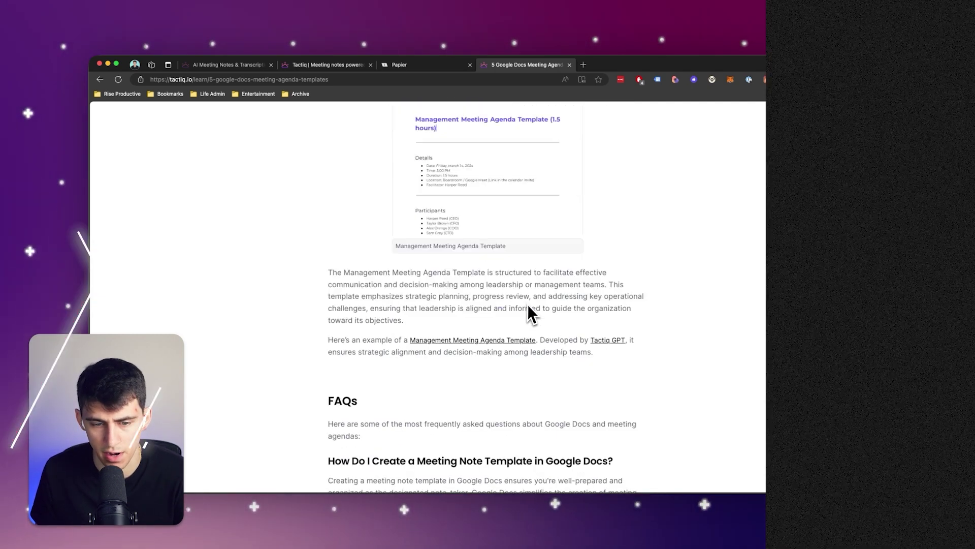